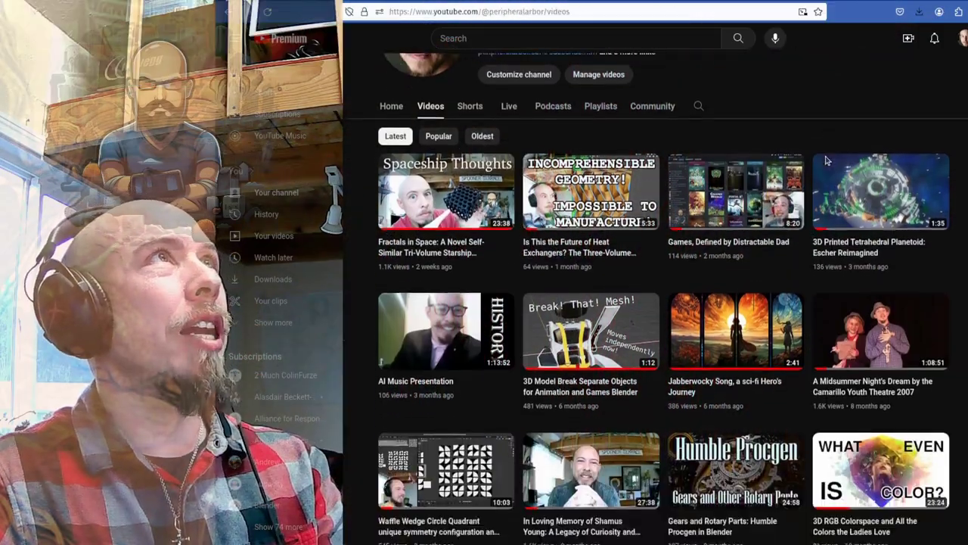
{"action": "scroll", "coordinate": [826, 163], "scroll_direction": "down", "scroll_amount": 2}
{"action": "scroll", "coordinate": [821, 190], "scroll_direction": "down", "scroll_amount": 1}
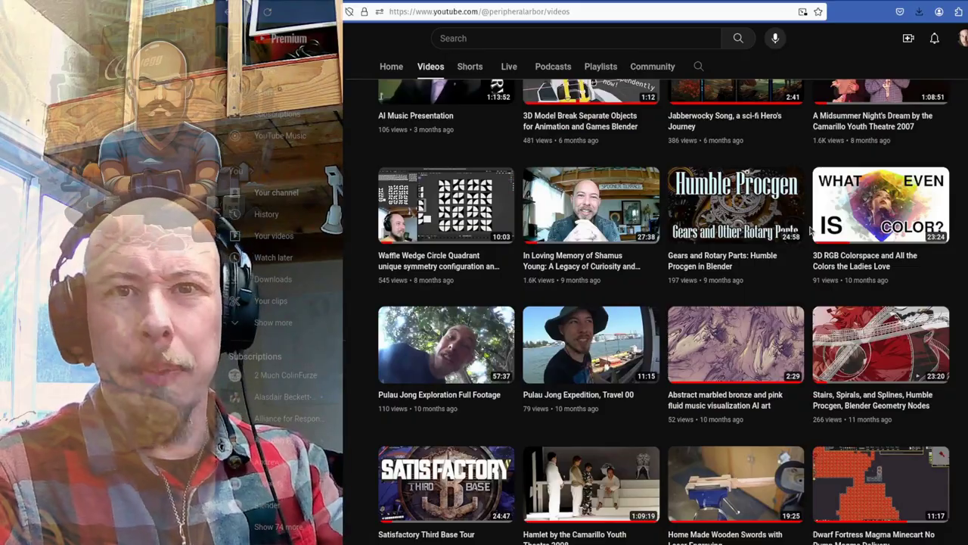
{"action": "scroll", "coordinate": [810, 227], "scroll_direction": "up", "scroll_amount": 5}
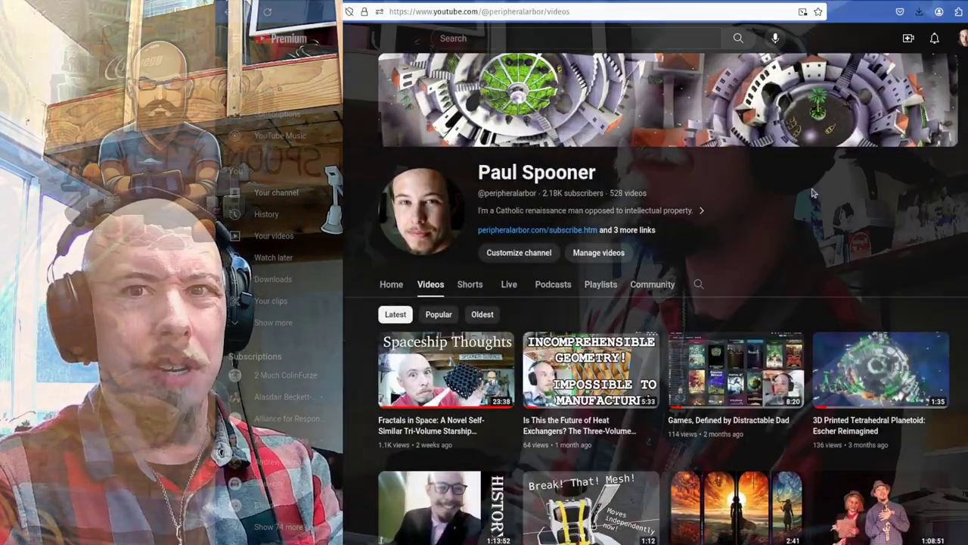